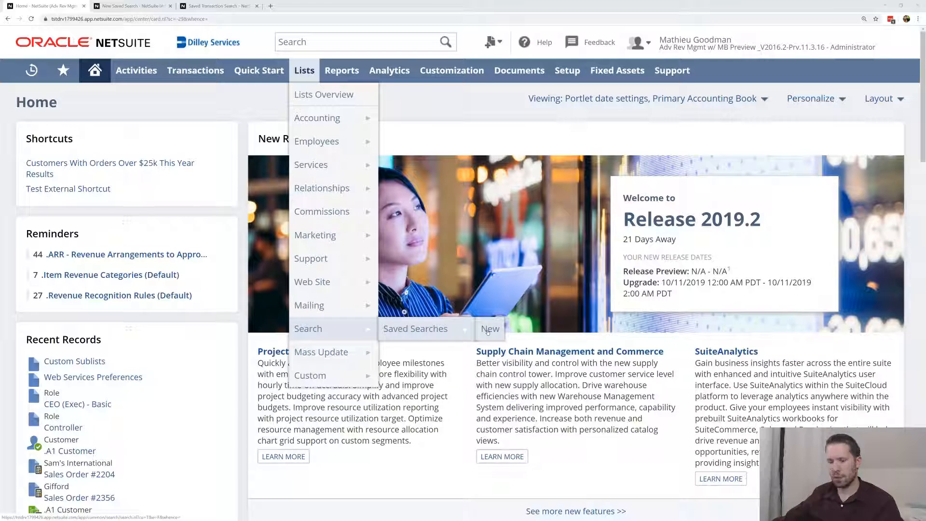
Step: Start a new saved search on the Transaction record type
click(156, 3)
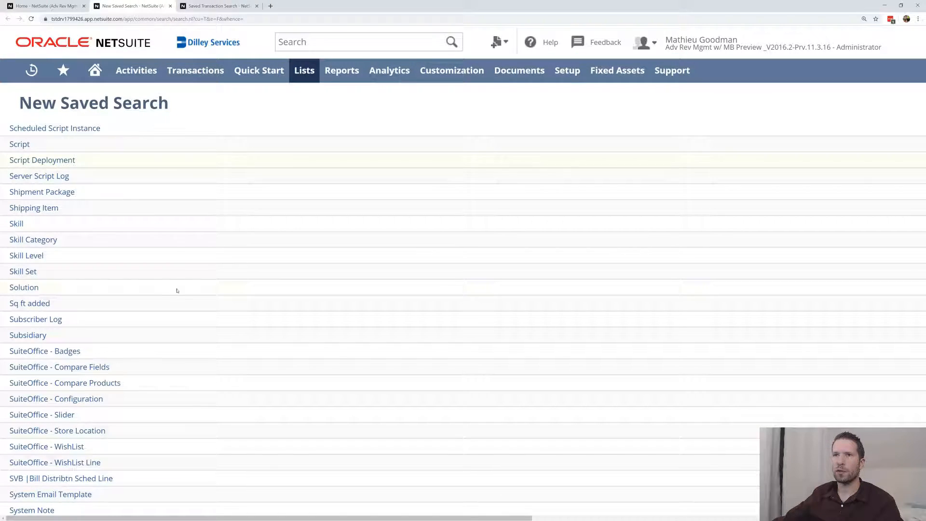
scroll(183, 296, down, 6)
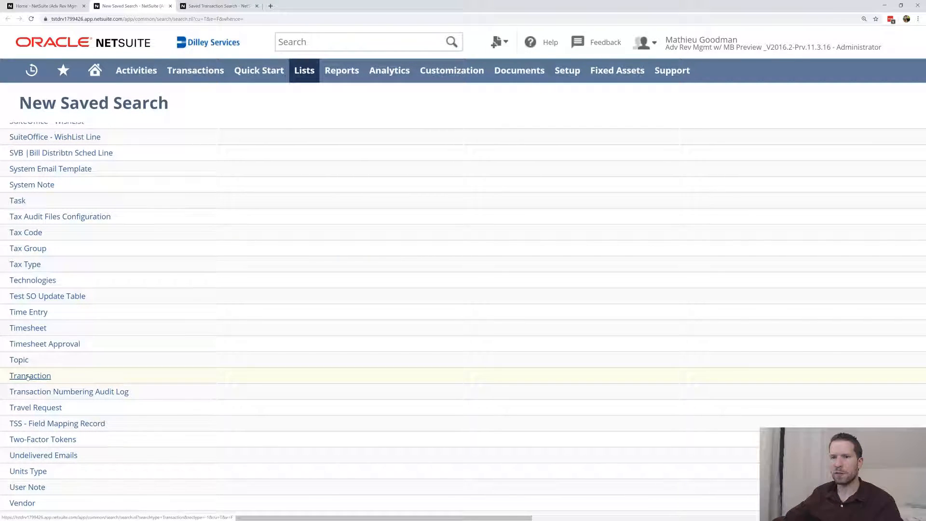
click(197, 4)
Step: Title the saved search "Big Sales Orders" and make it public
drag(137, 160, 4, 156)
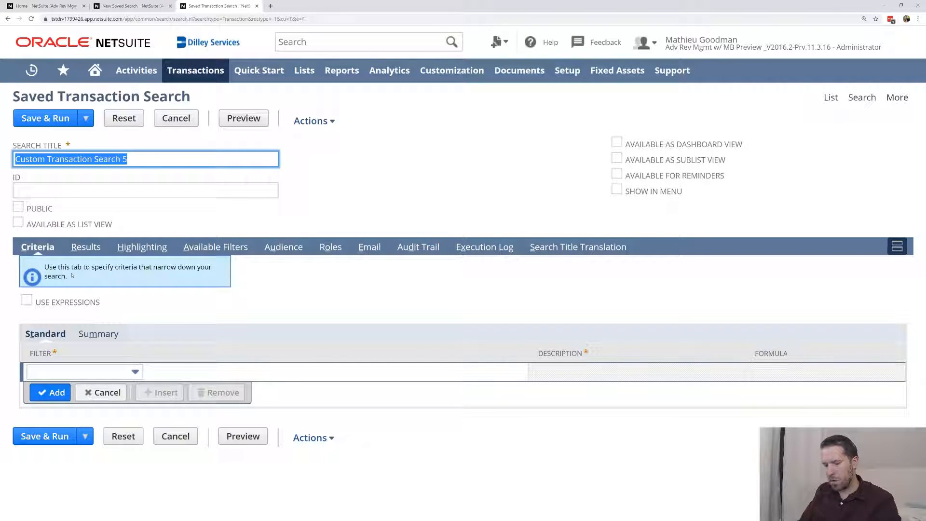
text(Big Sales Orders)
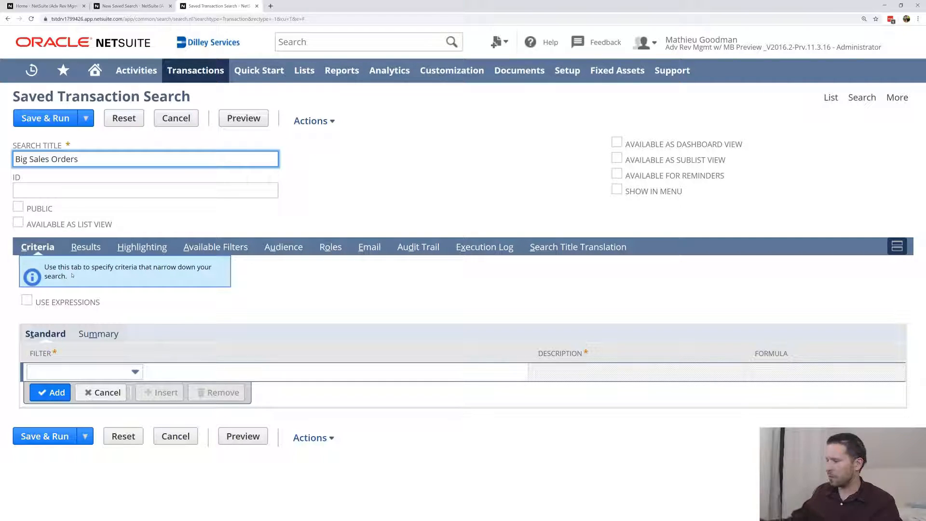
click(18, 207)
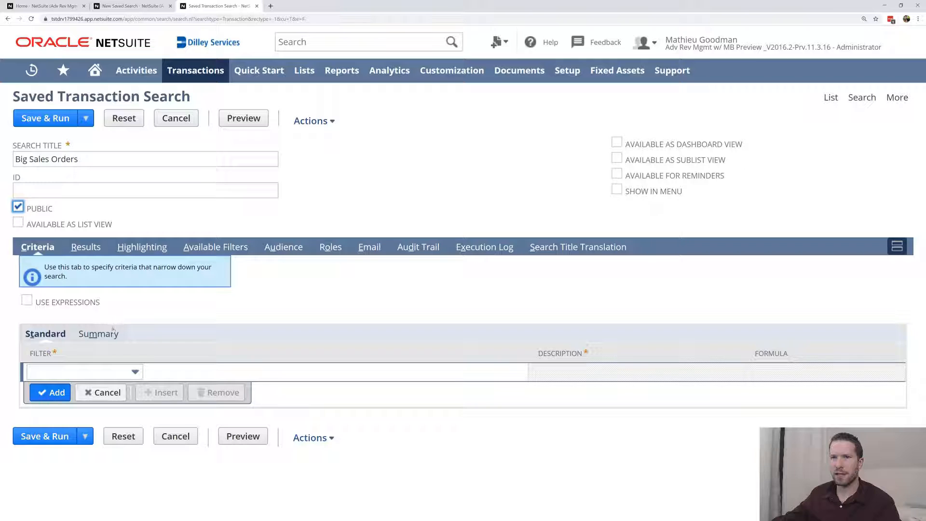
Step: Add a standard criterion that limits the search to transactions whose Type is Sales Order
click(72, 374)
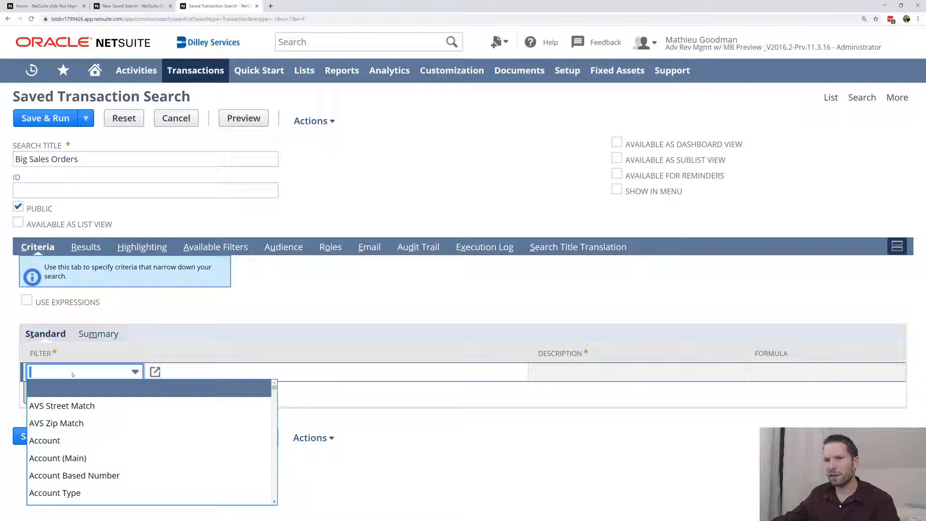
text(Type)
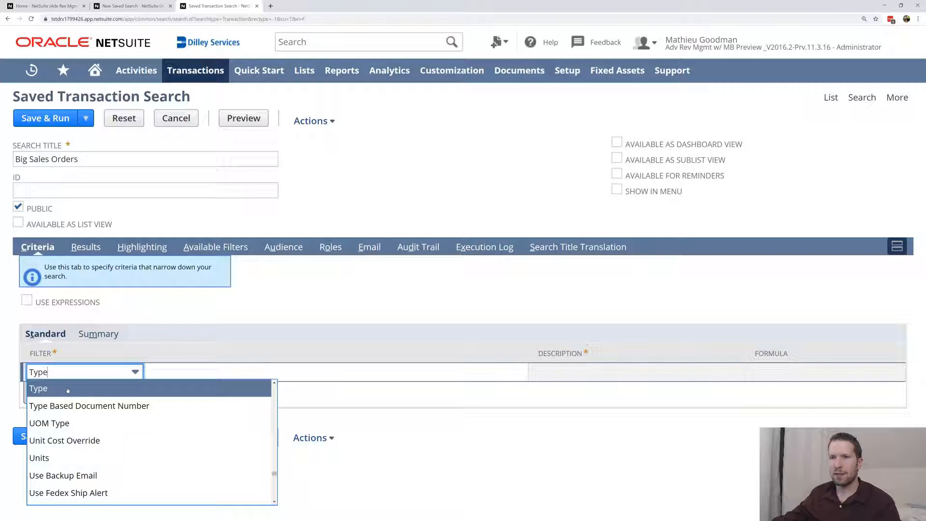
click(42, 391)
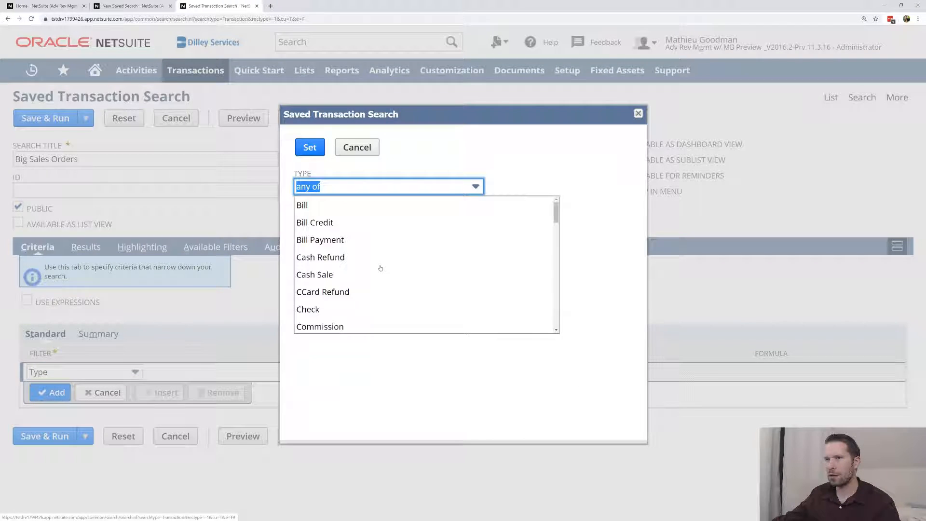
click(557, 210)
drag(557, 210, 557, 300)
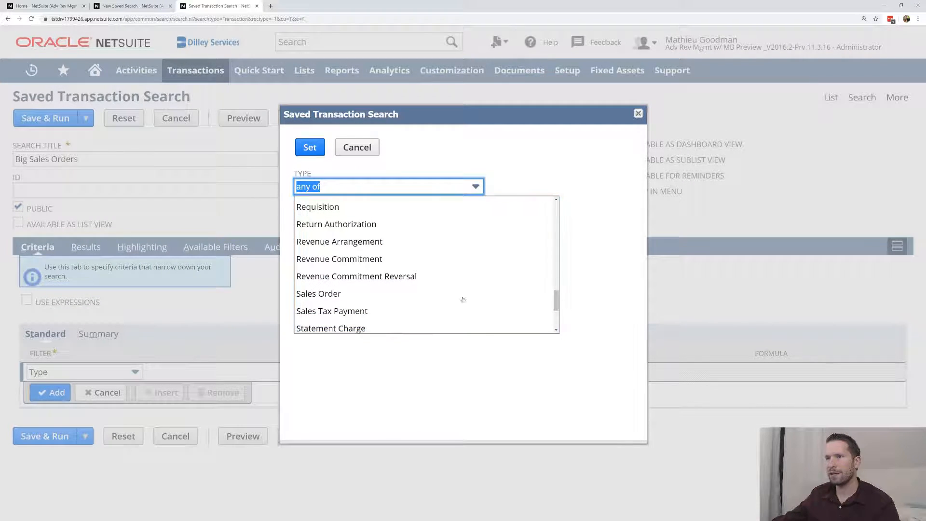
click(319, 294)
click(309, 147)
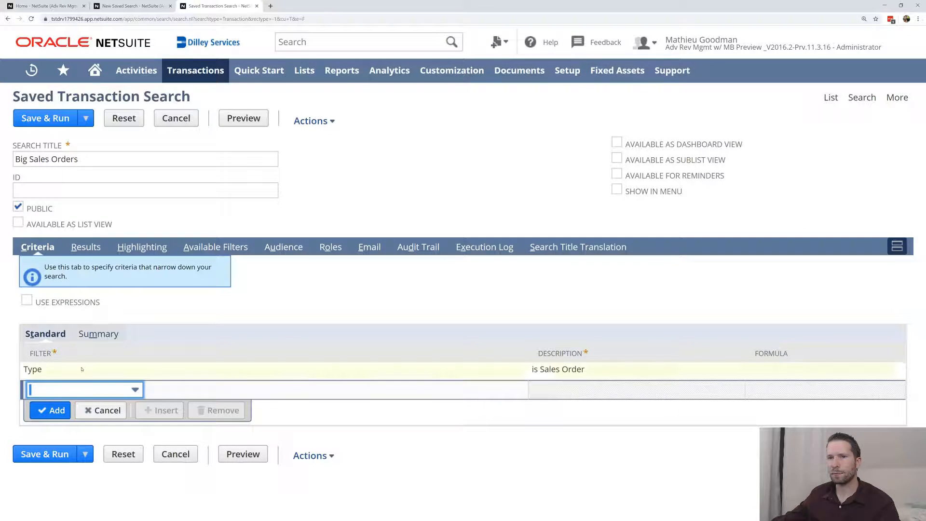
Step: Add a Main Line criterion set to Yes
click(69, 389)
text(m)
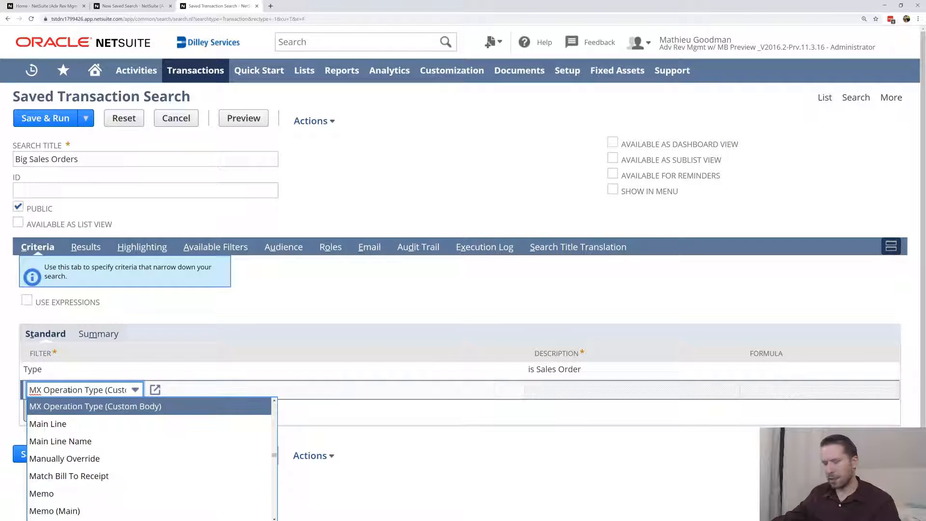
click(61, 425)
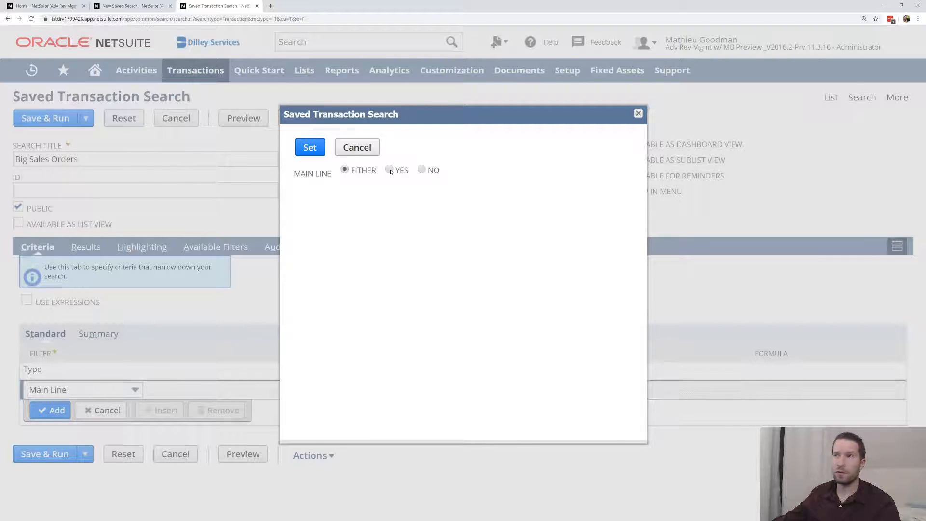
click(306, 149)
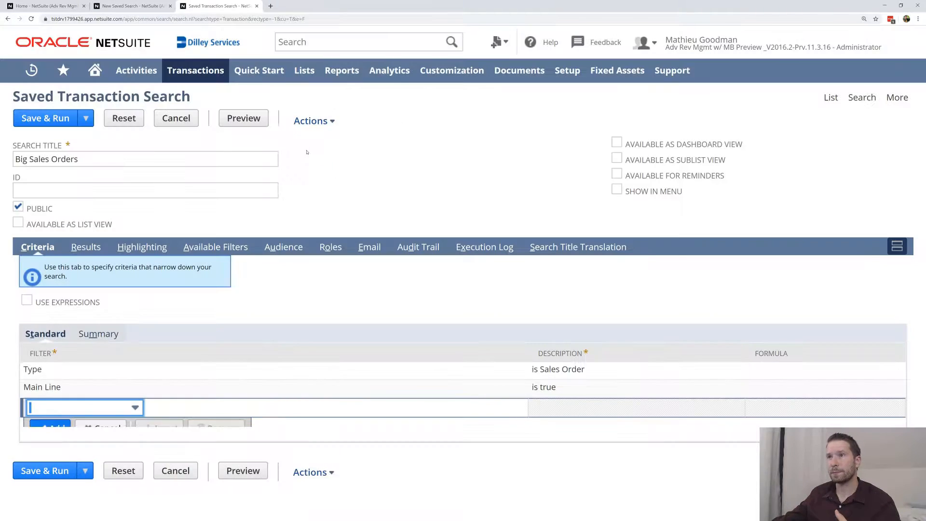
Step: Add an Amount criterion for values greater than 200000
click(117, 411)
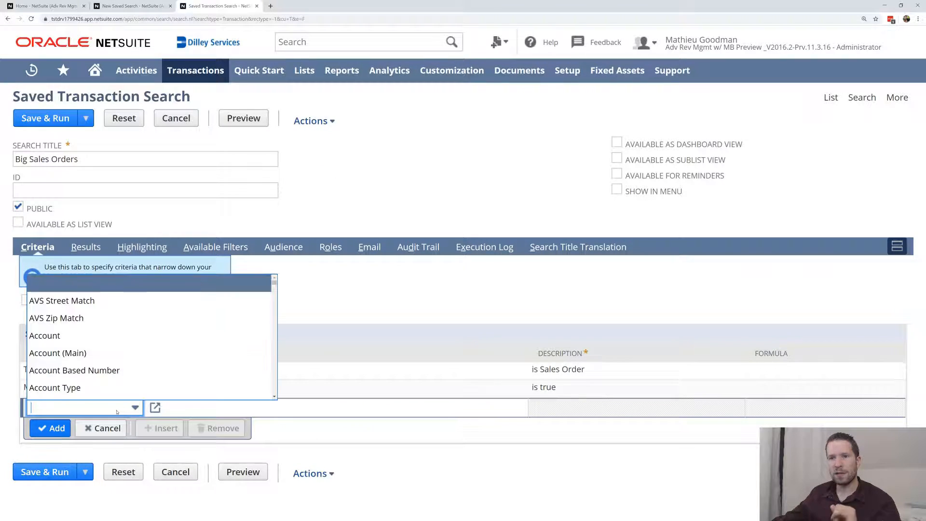
scroll(104, 348, down, 5)
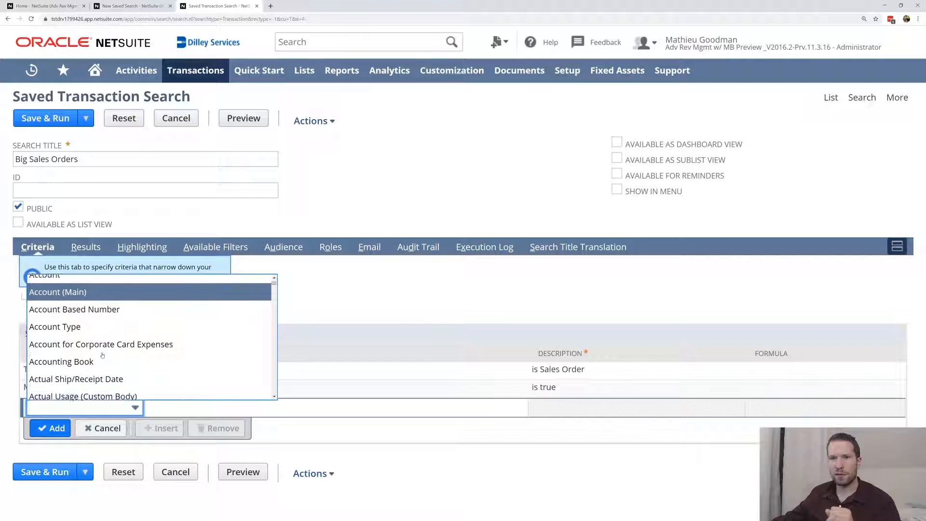
scroll(102, 357, down, 2)
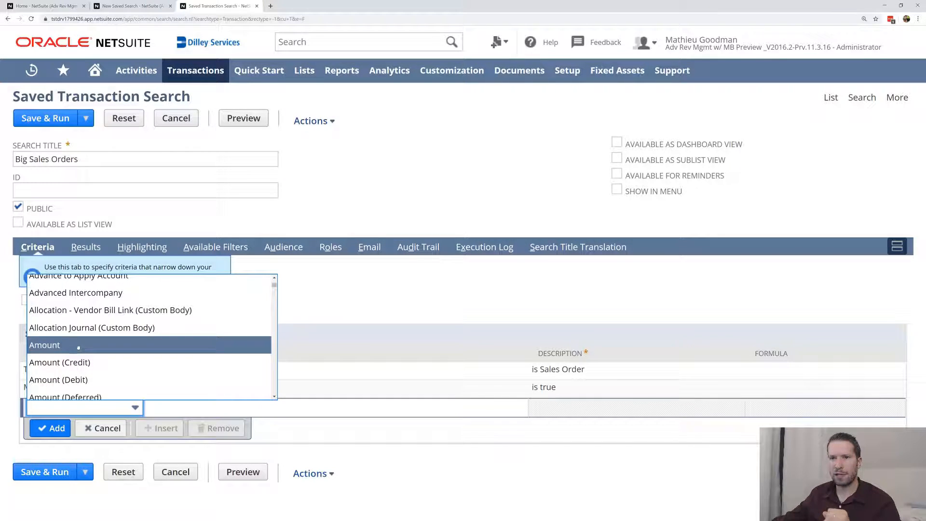
click(104, 343)
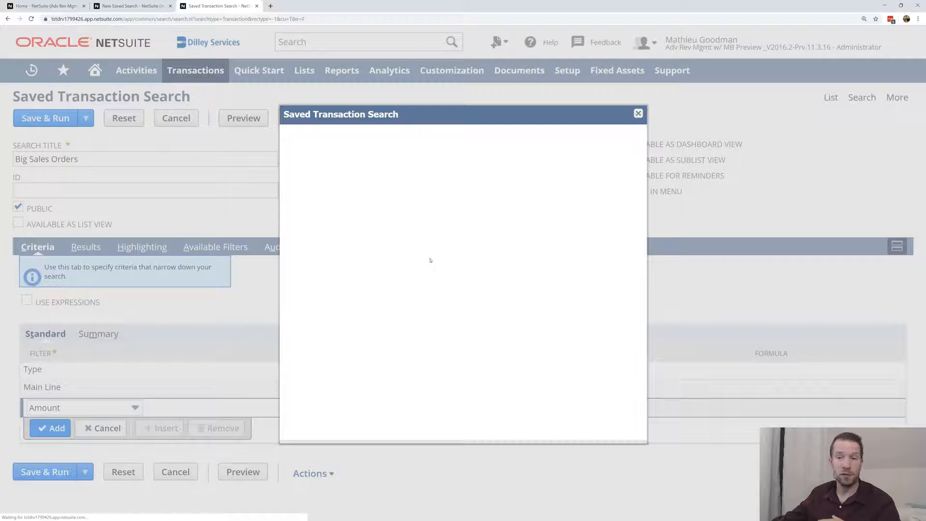
click(322, 185)
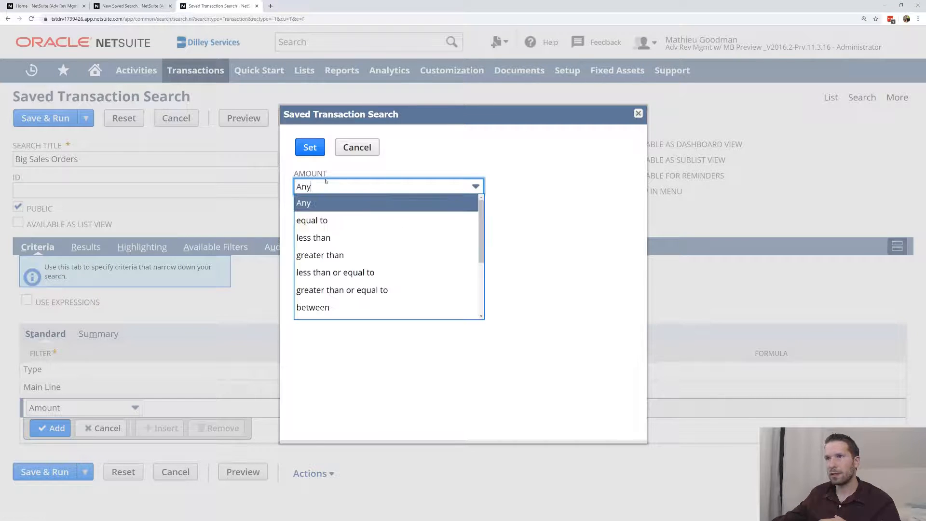
click(321, 256)
click(324, 219)
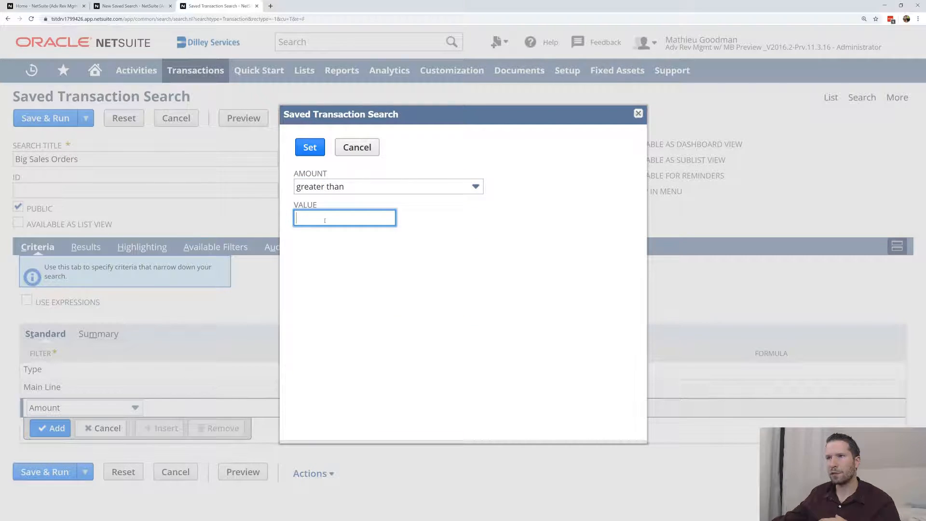
text(200000)
click(310, 147)
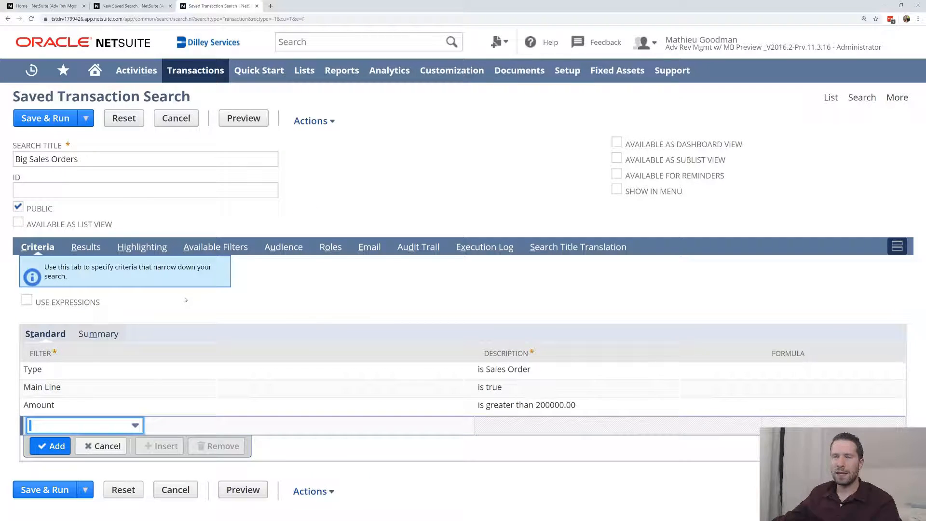
Step: Save and run the search, and look through the listed sales orders and their amounts
click(99, 161)
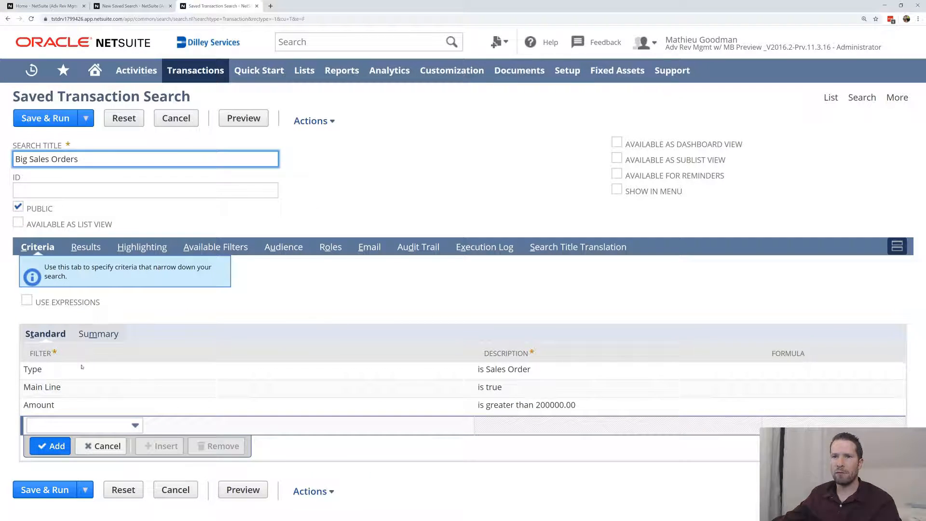
click(39, 119)
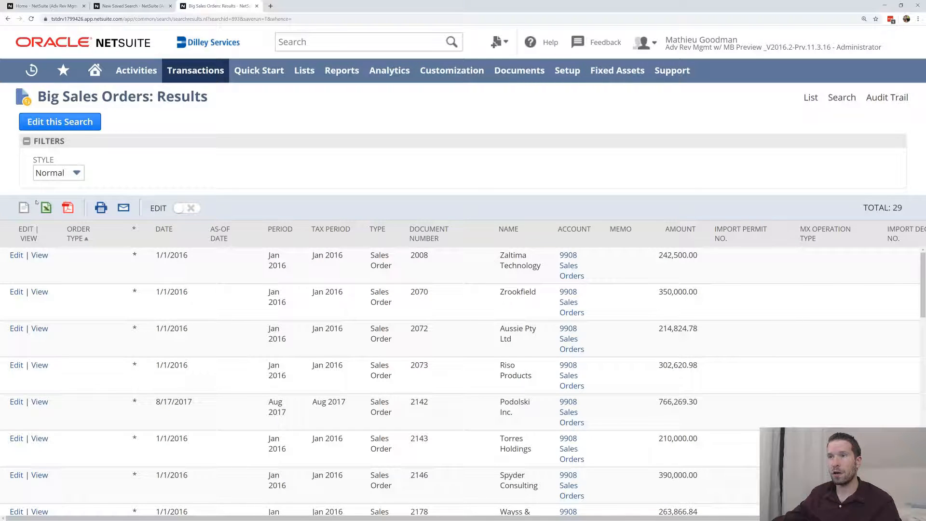
scroll(411, 396, down, 1)
scroll(411, 396, up, 1)
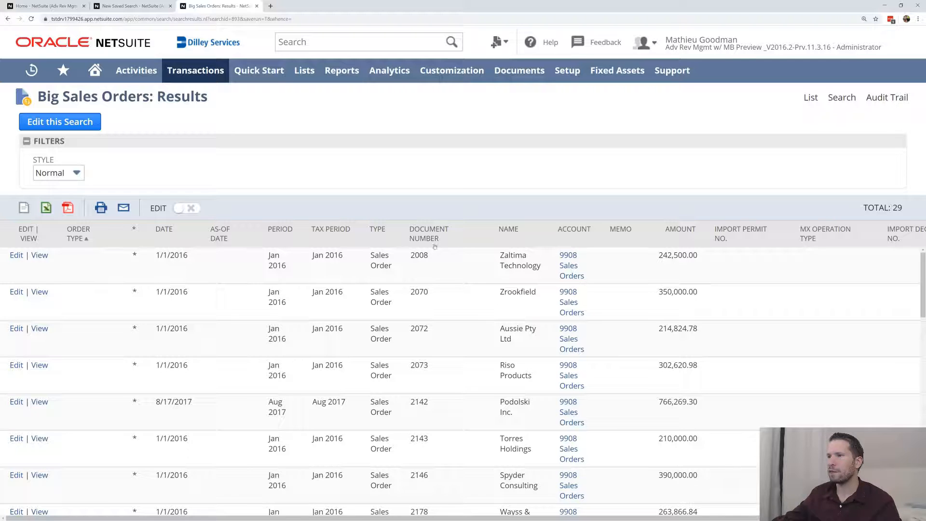
scroll(675, 355, down, 3)
scroll(676, 355, down, 7)
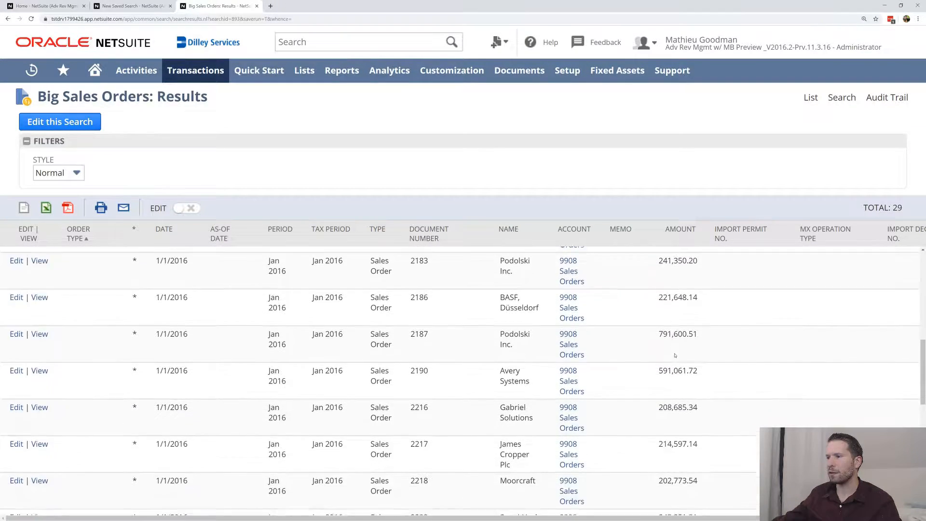
Step: Reopen the saved search for editing and remove the Order Type and * columns from its results
click(59, 121)
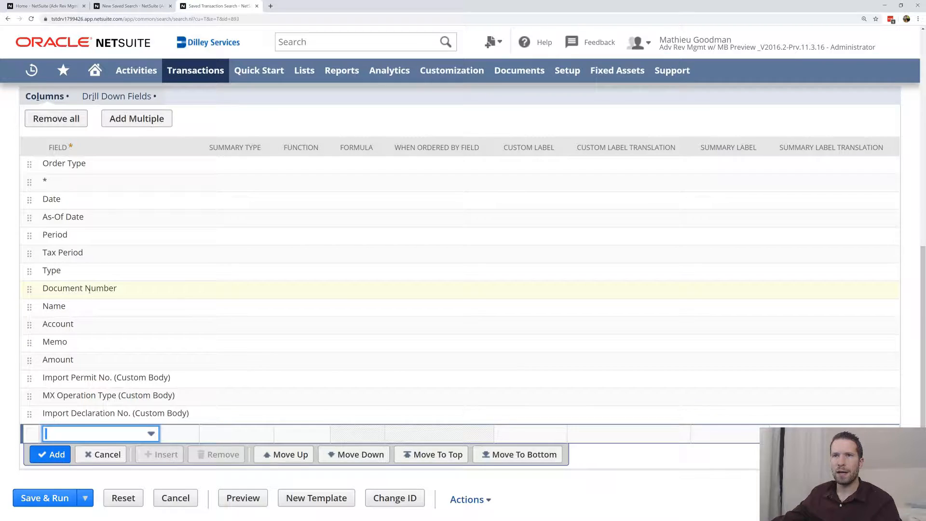
scroll(88, 296, up, 5)
scroll(104, 178, up, 2)
scroll(86, 223, down, 7)
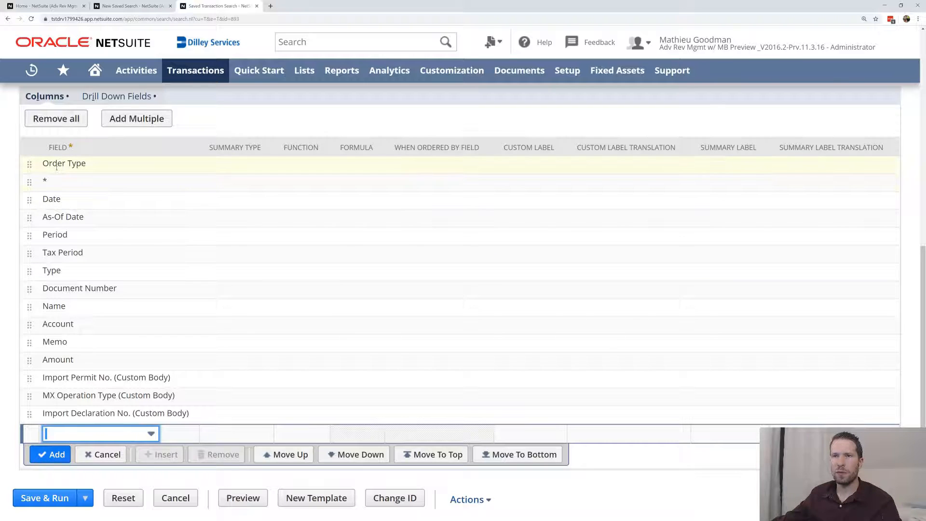
click(159, 164)
click(218, 188)
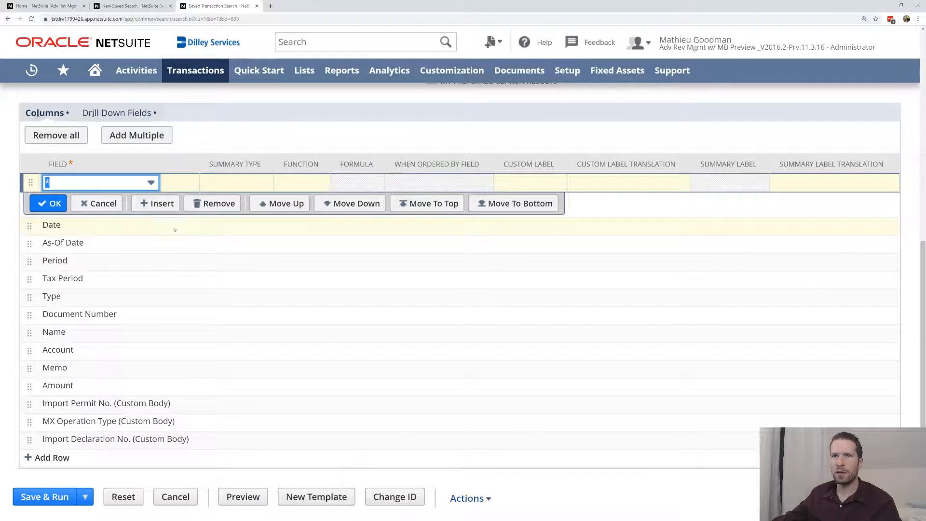
click(218, 203)
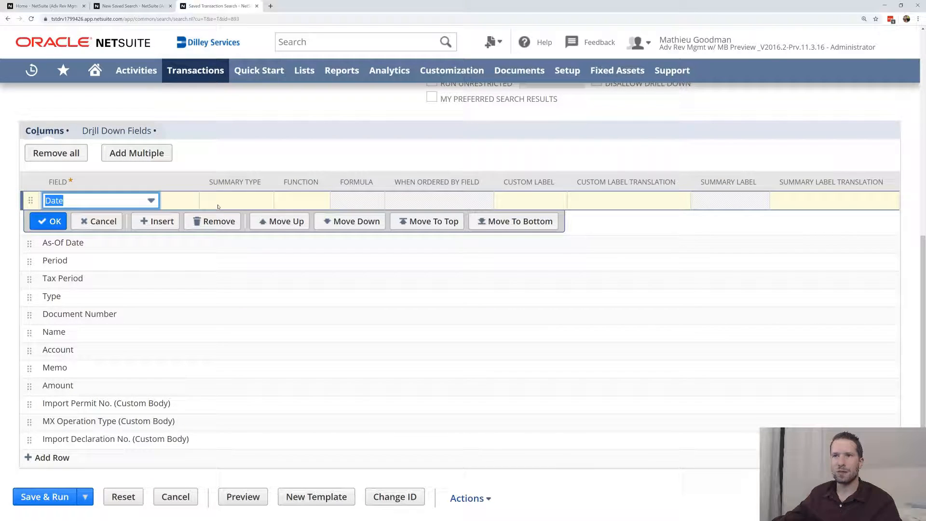
Step: Remove the As-Of Date, Period, Tax Period and Type columns from the results
click(210, 242)
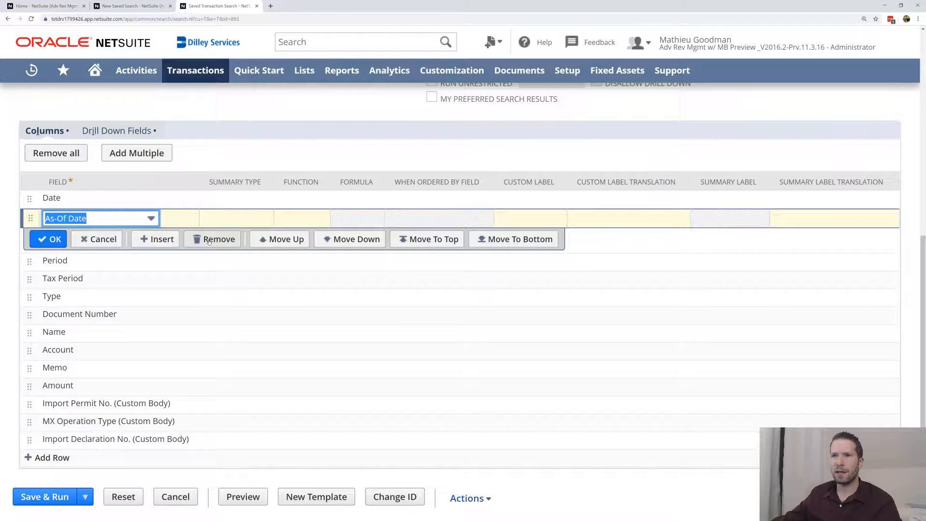
click(209, 241)
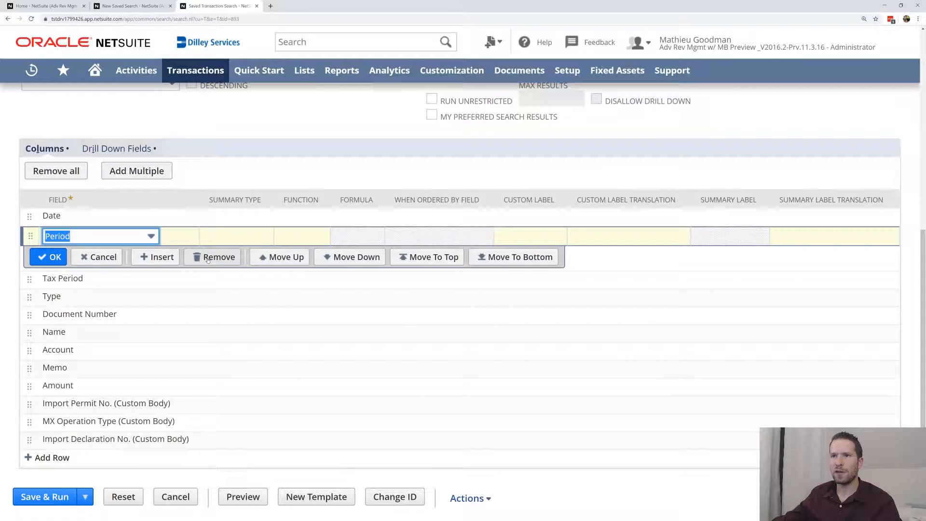
click(208, 259)
click(199, 282)
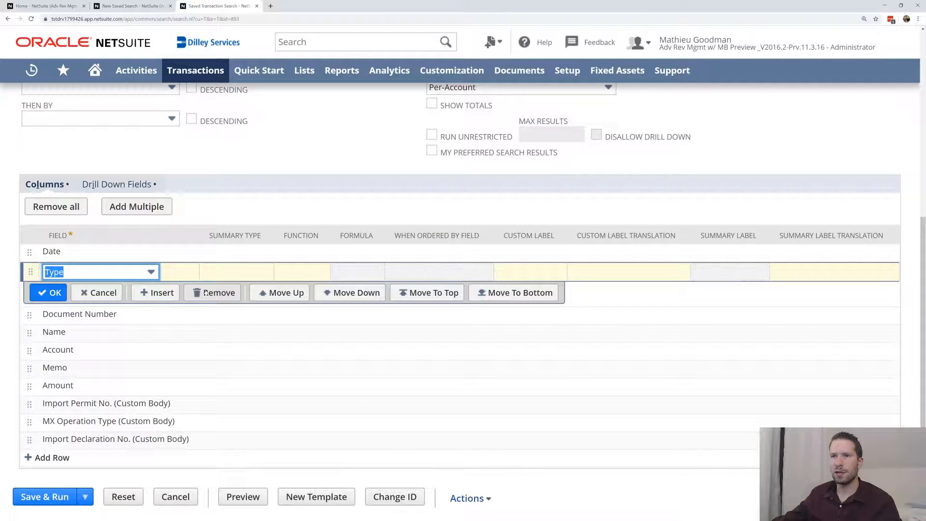
click(202, 292)
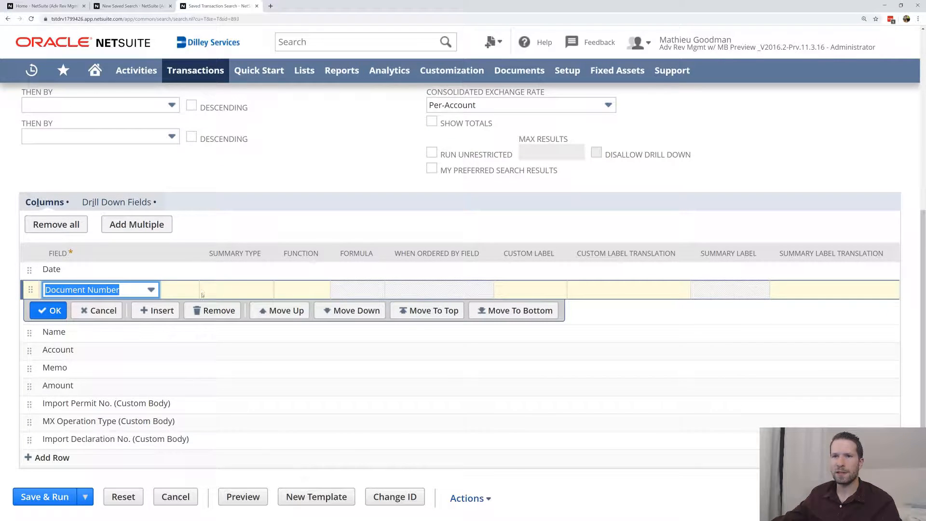
Step: Keep the Name column and remove the Account and Memo columns from the results
click(60, 333)
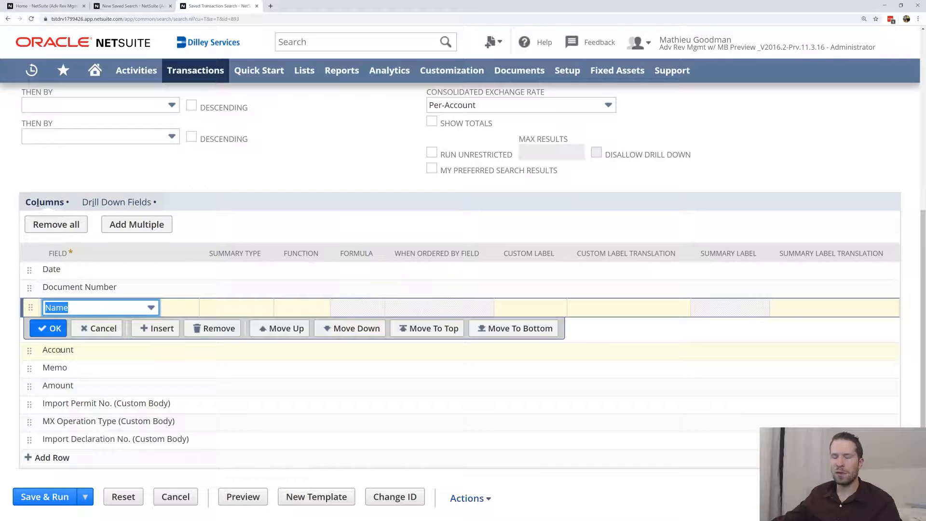
click(58, 349)
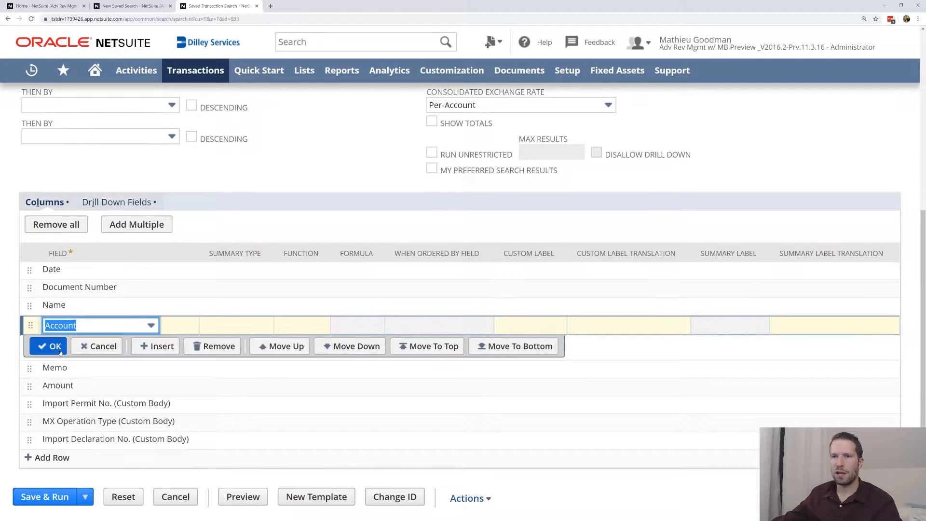
click(223, 348)
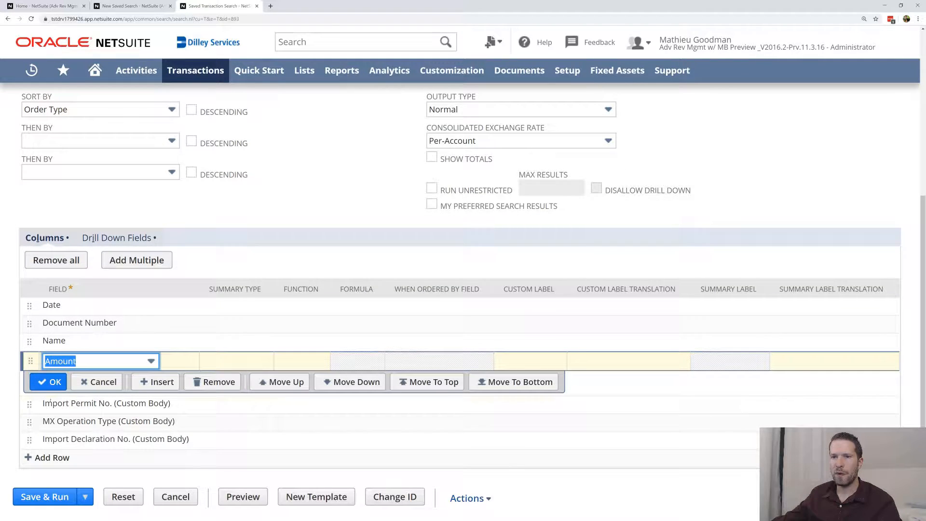
Step: Remove the Import Permit No., MX Operation Type and Import Declaration No. columns, keeping Amount, and save and run the search
click(214, 384)
click(218, 407)
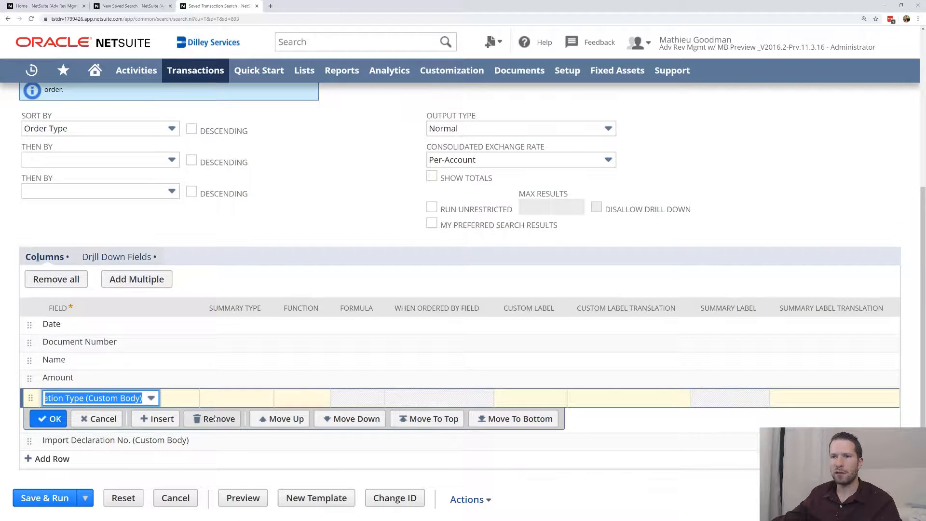
click(207, 419)
click(207, 437)
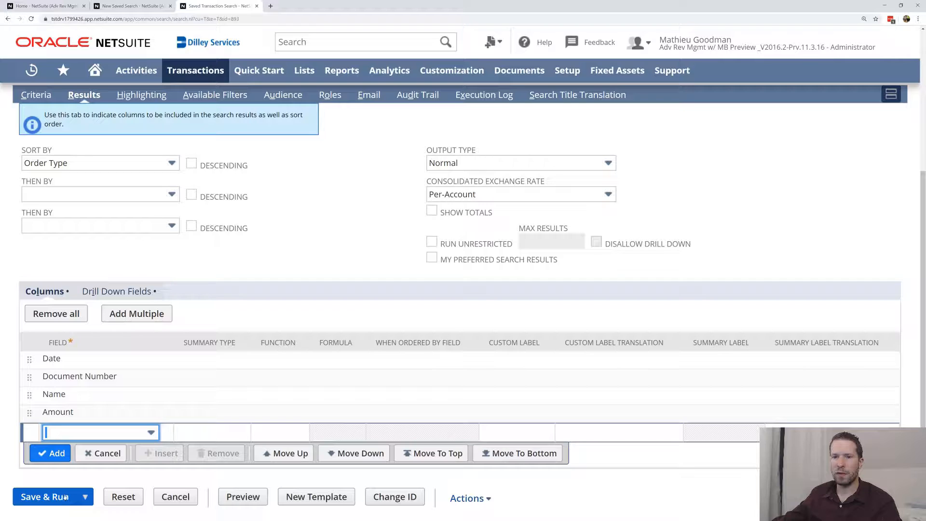
click(47, 498)
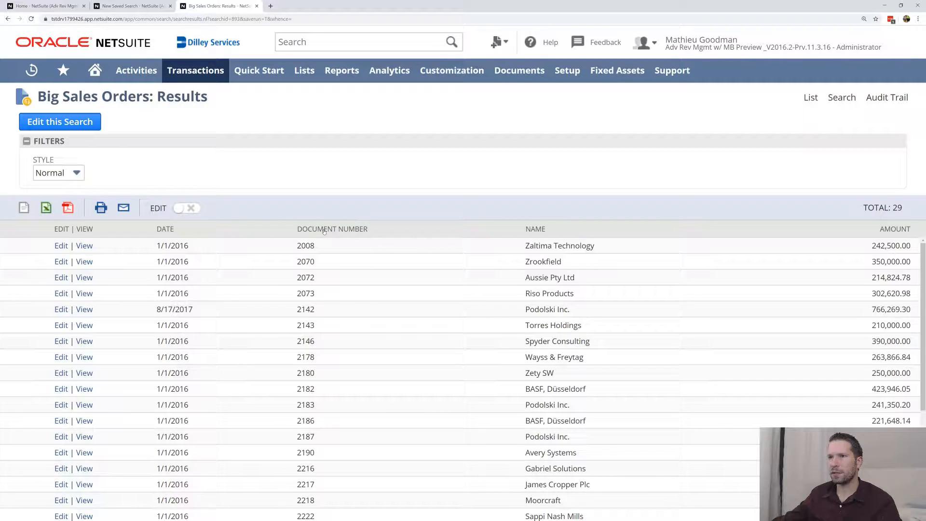
Step: Reopen the saved search for editing and start a highlighting condition that filters on Amount
click(77, 125)
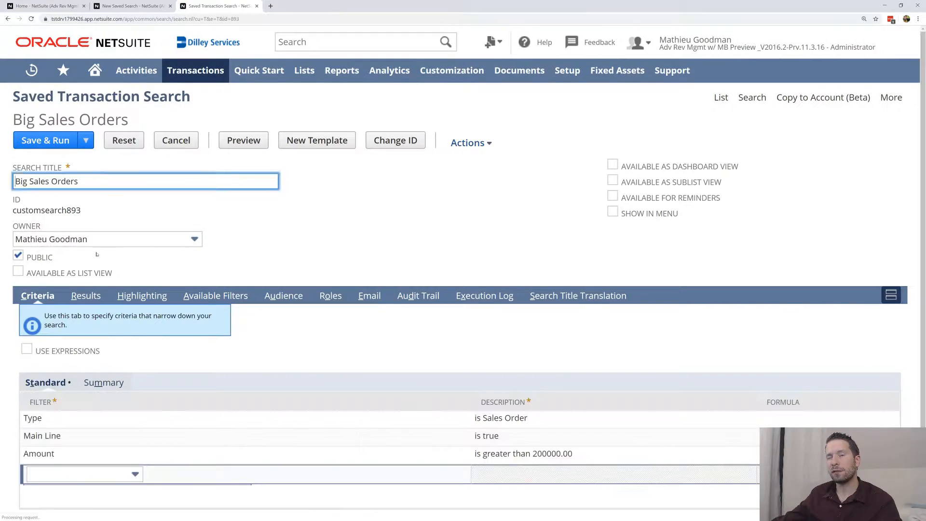
click(142, 296)
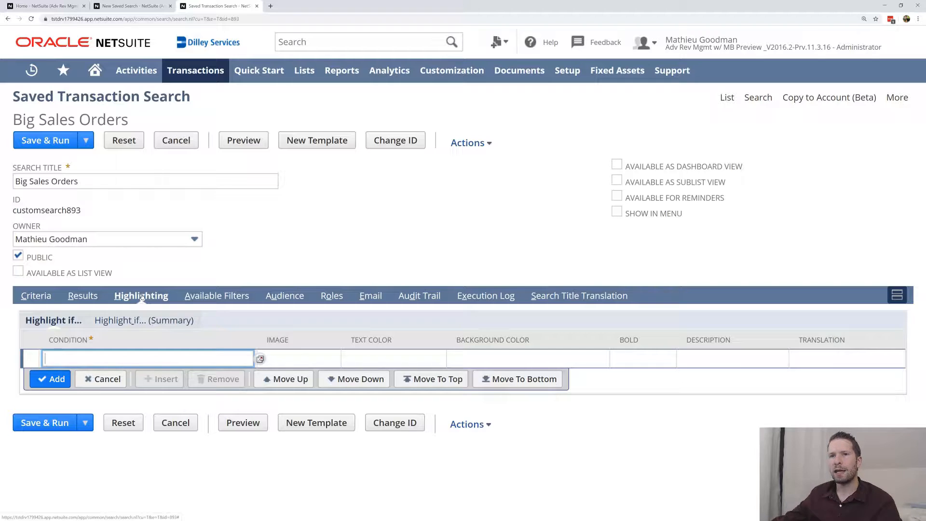
click(260, 360)
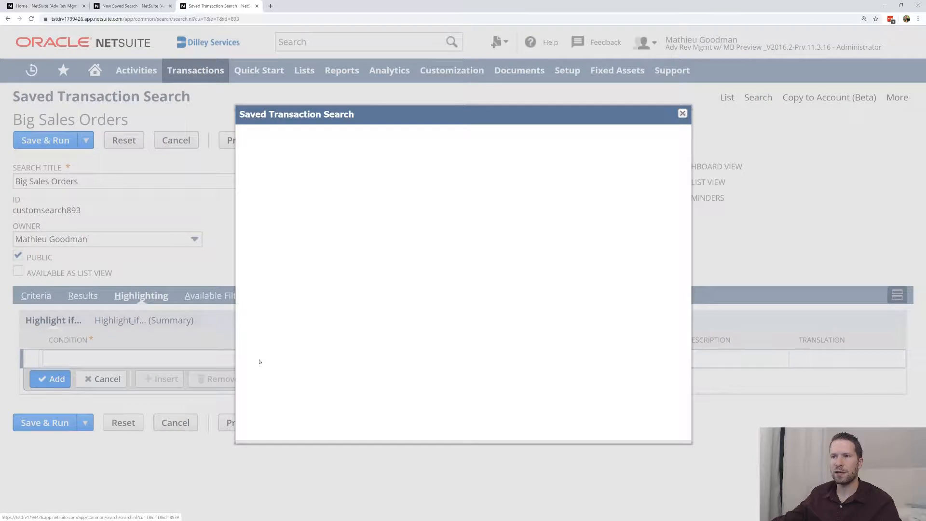
click(278, 218)
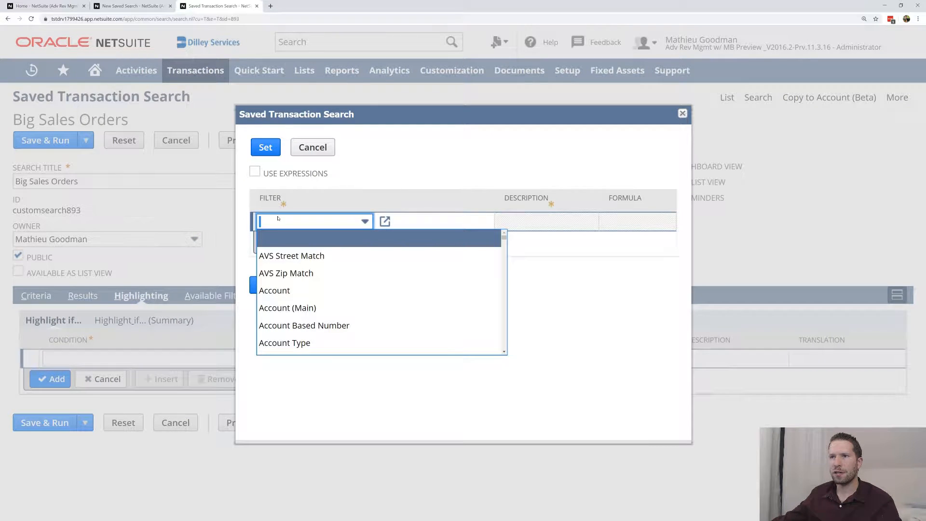
text(Amount)
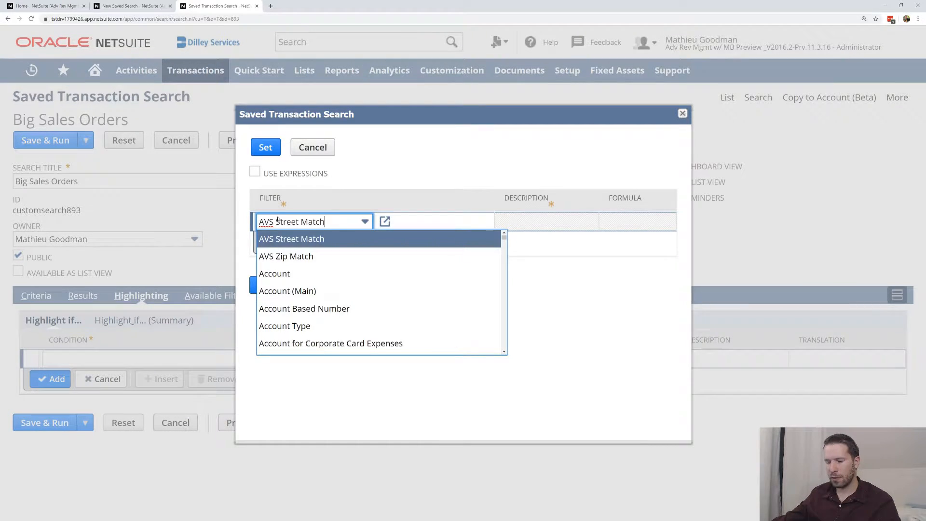
click(275, 239)
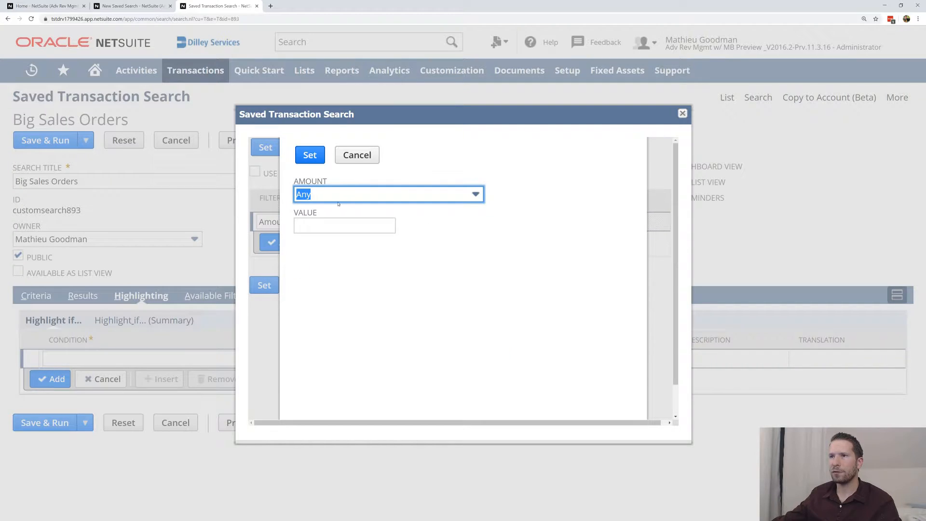
Step: Set the highlighting condition to an Amount greater than 500000 and apply it to the highlighting row
click(339, 199)
click(338, 263)
click(336, 226)
text(50000)
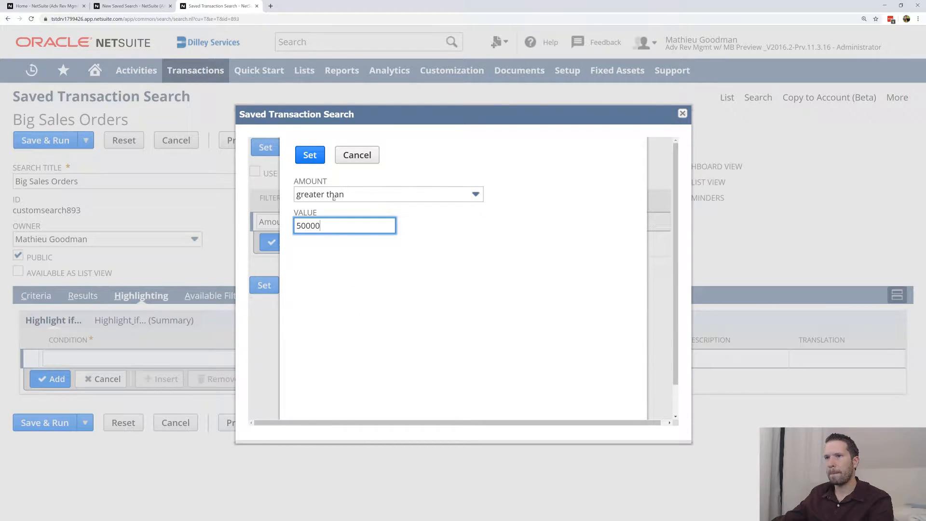
text(0)
click(310, 159)
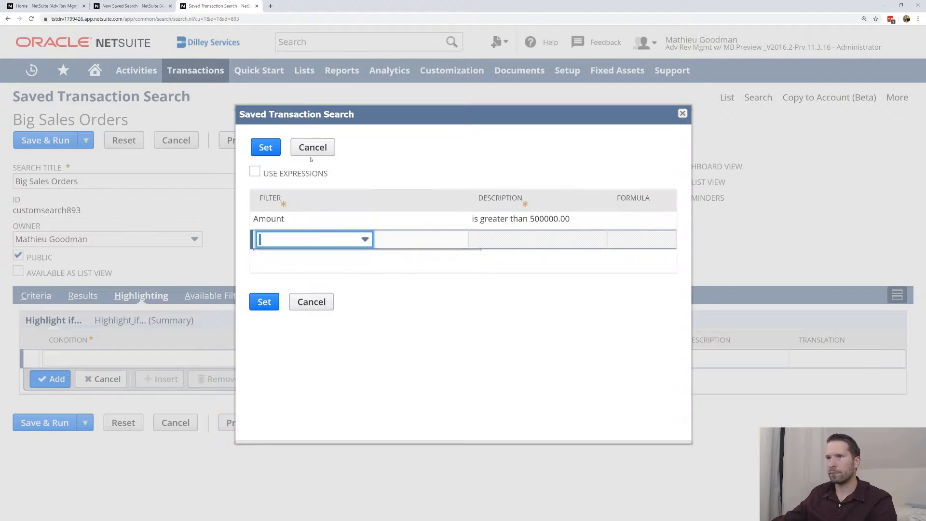
click(261, 305)
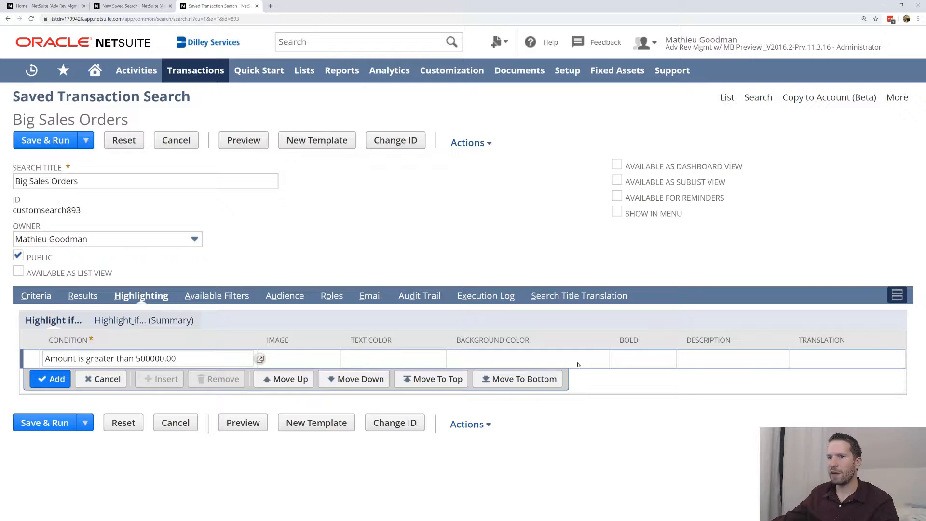
Step: Format the highlighting rule with bold text and a green background colour, and add it to the search
click(632, 365)
click(630, 358)
click(516, 360)
click(610, 359)
click(588, 387)
click(41, 373)
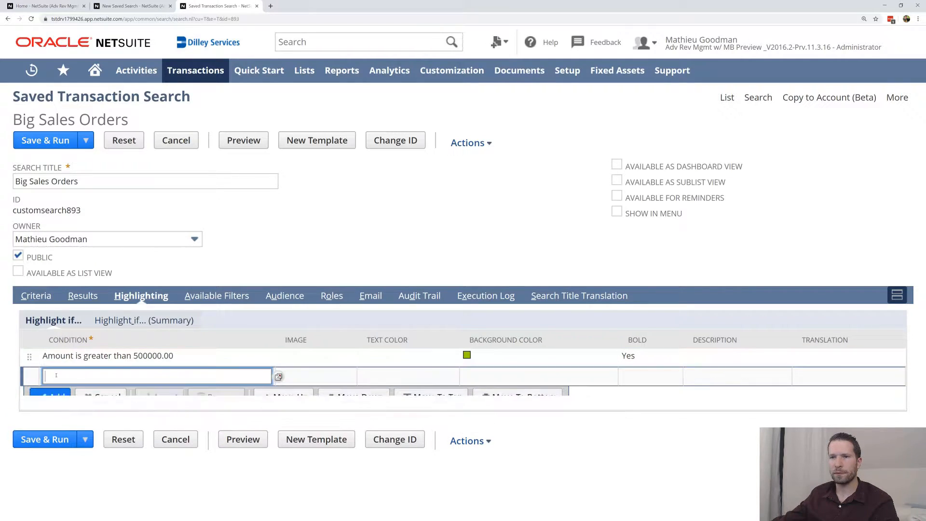
Step: Save and run the search with its highlighting rule, and look through the resulting sales orders
click(47, 440)
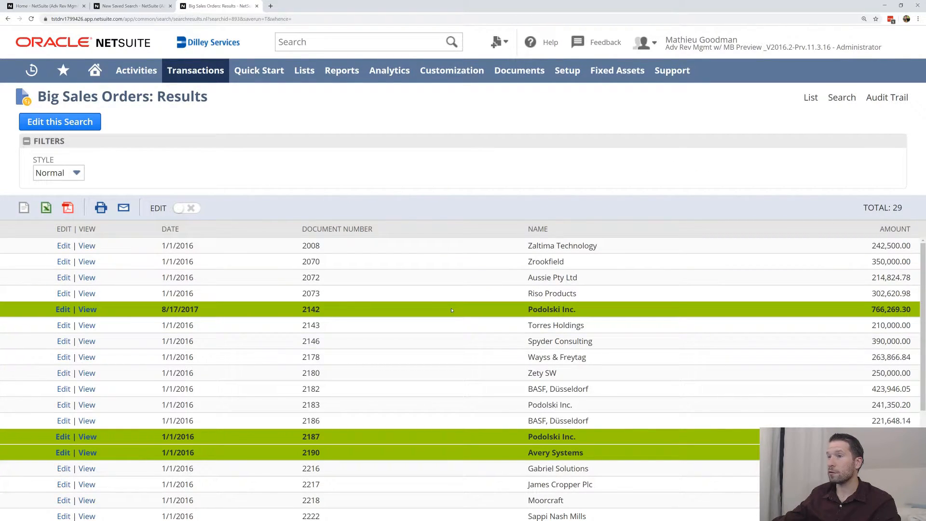
scroll(452, 309, down, 4)
scroll(452, 310, up, 4)
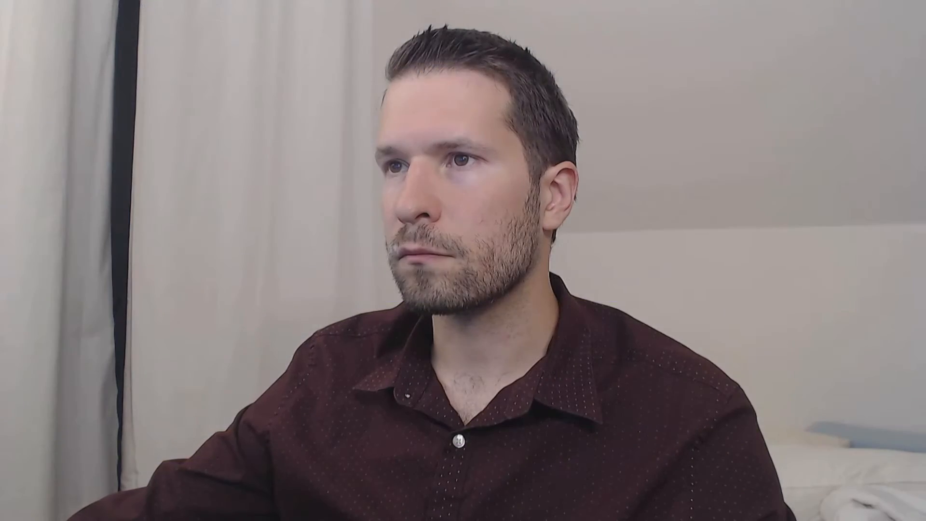